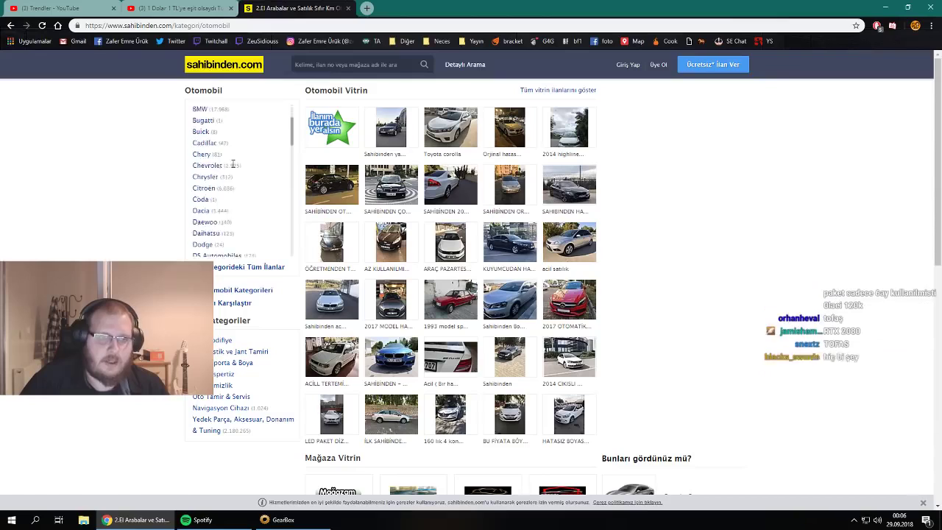
scroll(231, 168, down, 5)
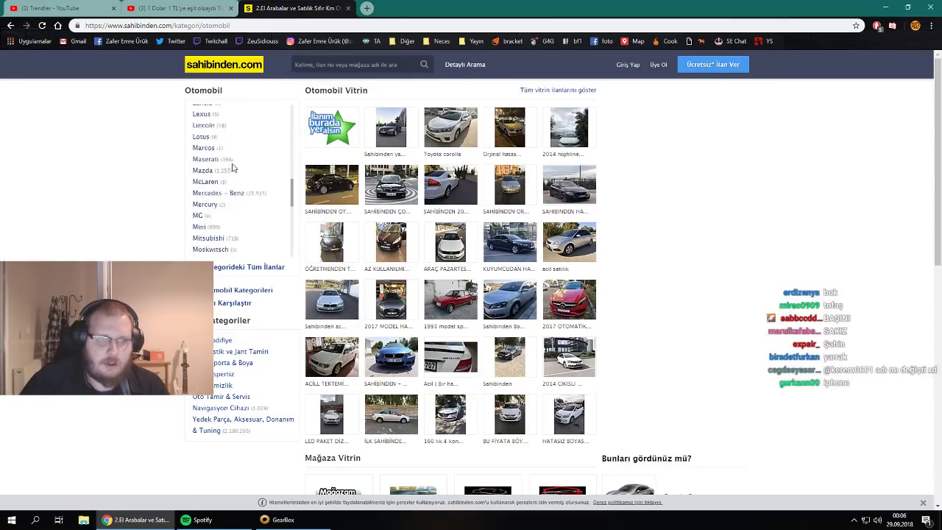
Open the Renault price list from the Otomobil brand list on sahibinden.com
click(204, 215)
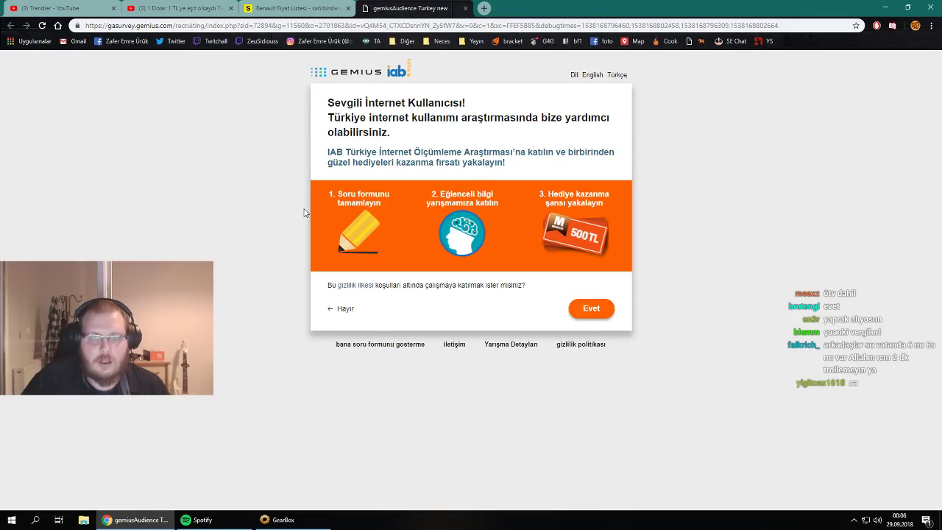
Accept the Gemius survey invitation, answer Evet to being over 15, and continue
click(603, 310)
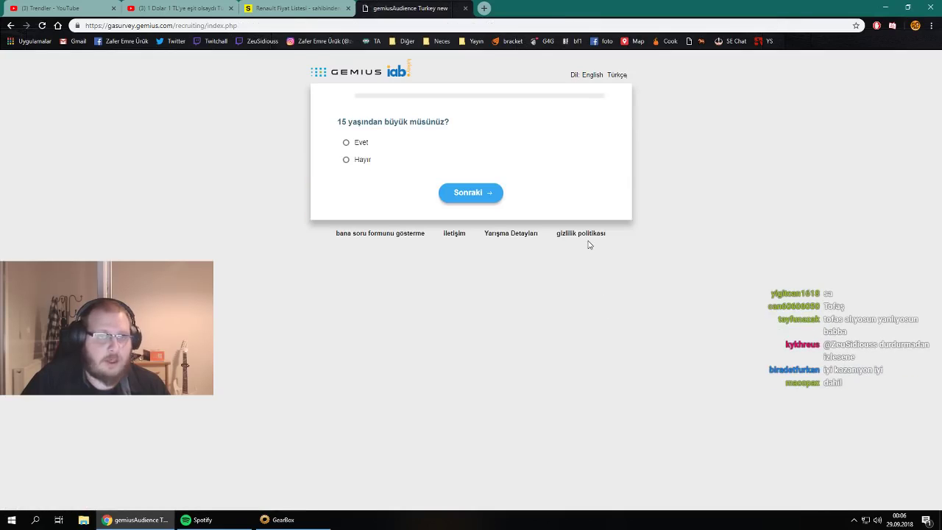
click(361, 142)
click(462, 194)
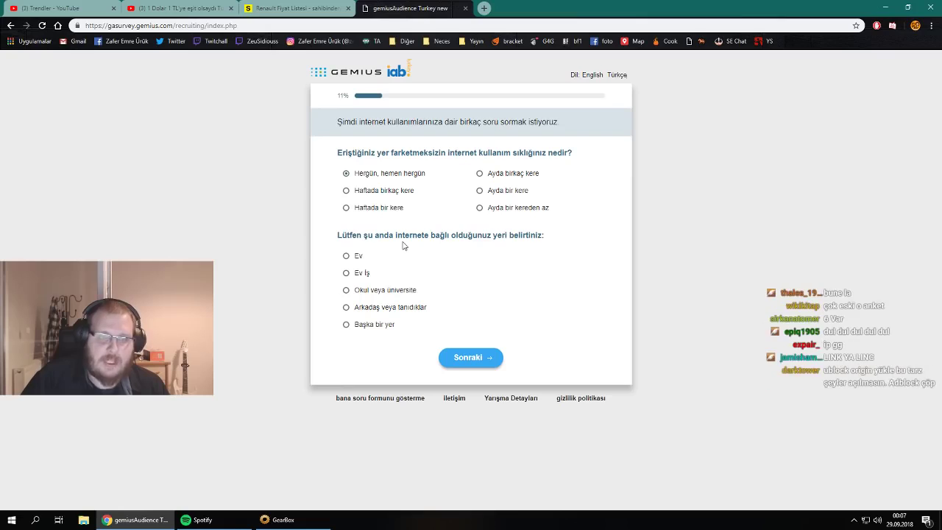
Answer Ev İş for internet use, Başka bir yer for last month's place, and Söylemek zor for sharing
click(391, 279)
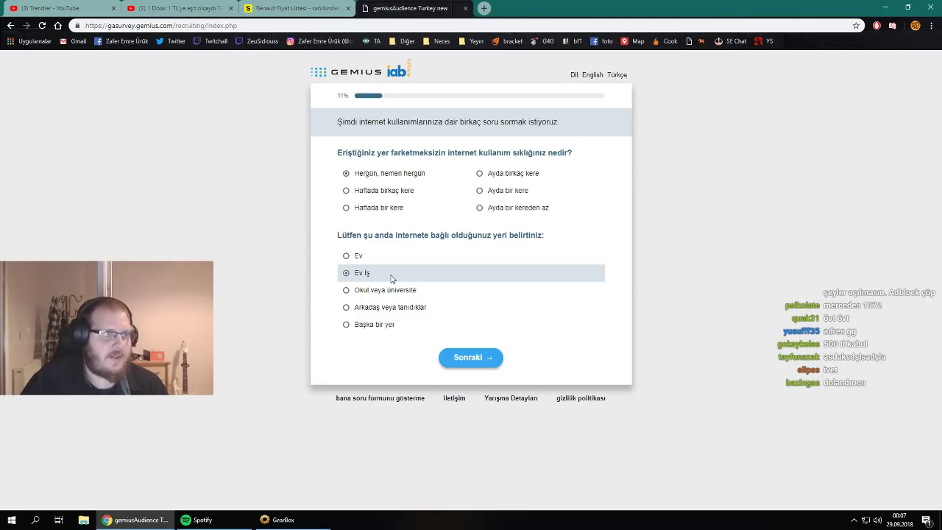
click(475, 358)
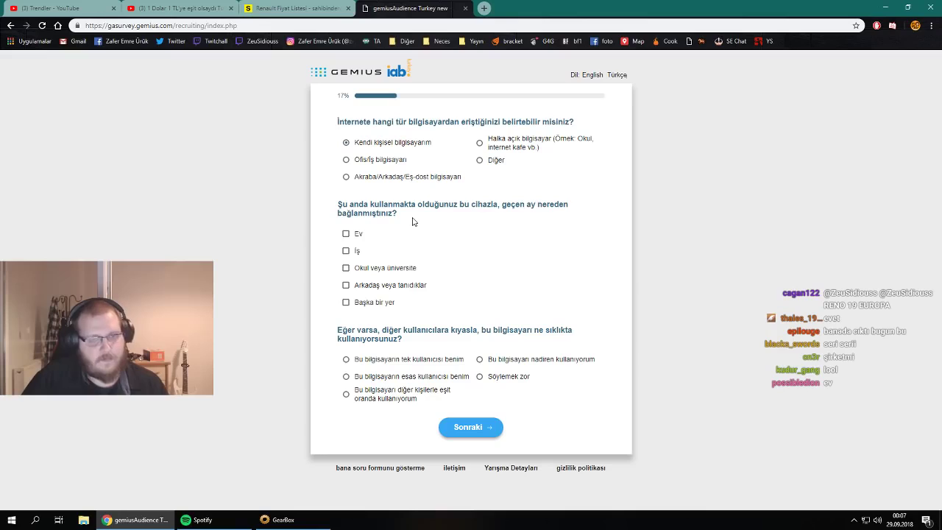
click(388, 312)
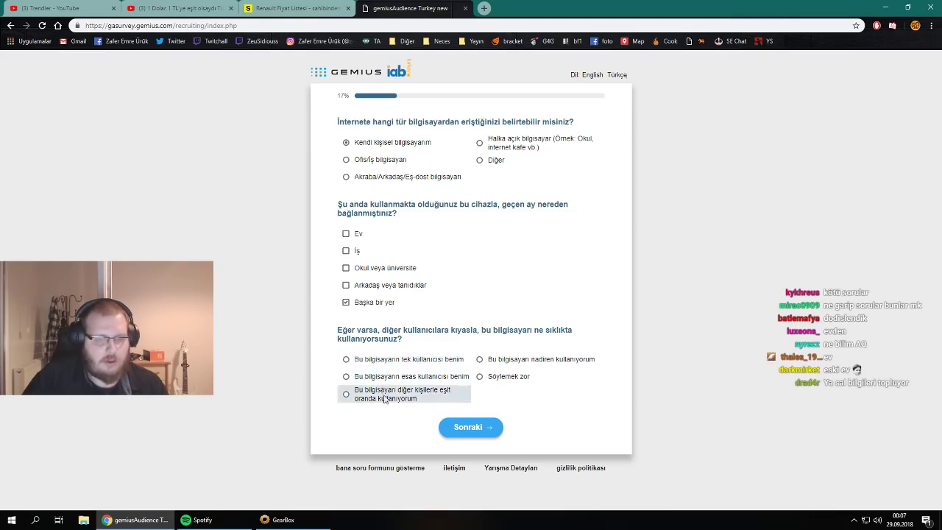
click(523, 381)
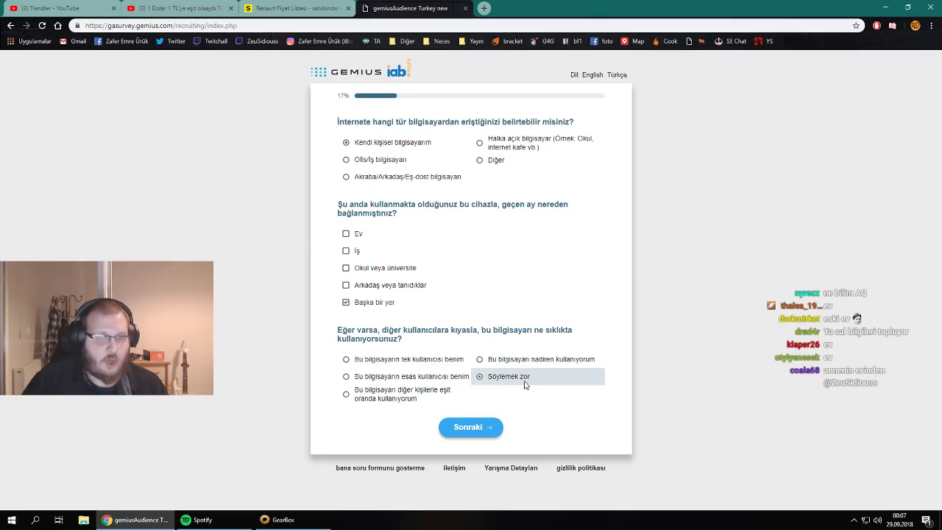
click(486, 429)
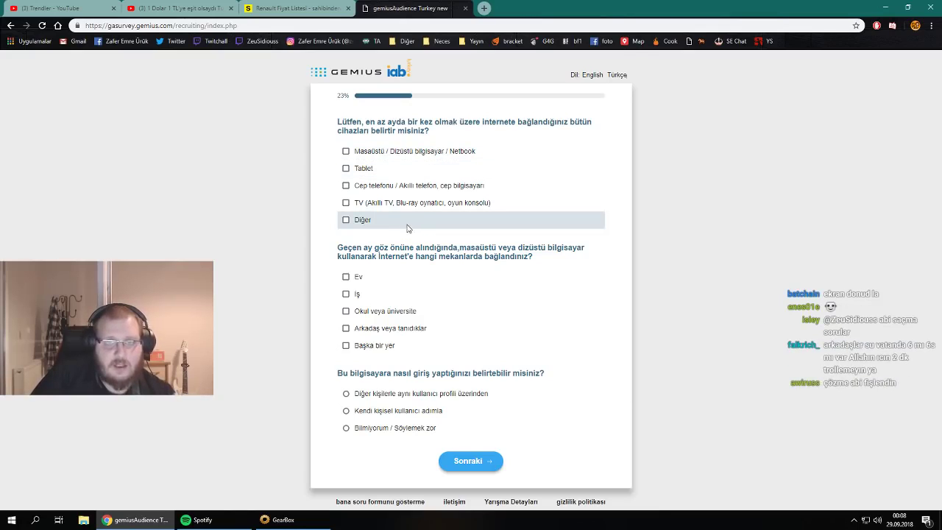
Tick all four device types: desktop/laptop, tablet, mobile phone and TV
click(409, 151)
click(412, 168)
click(407, 185)
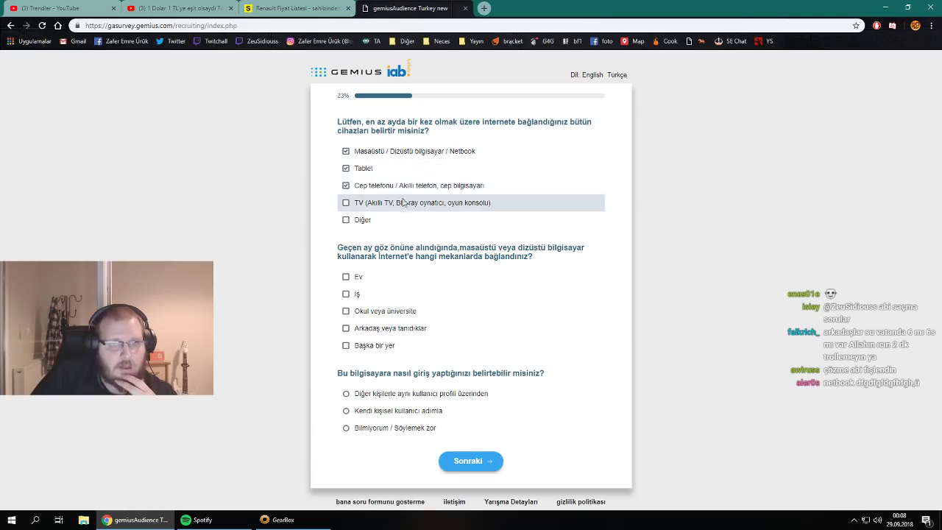
click(403, 203)
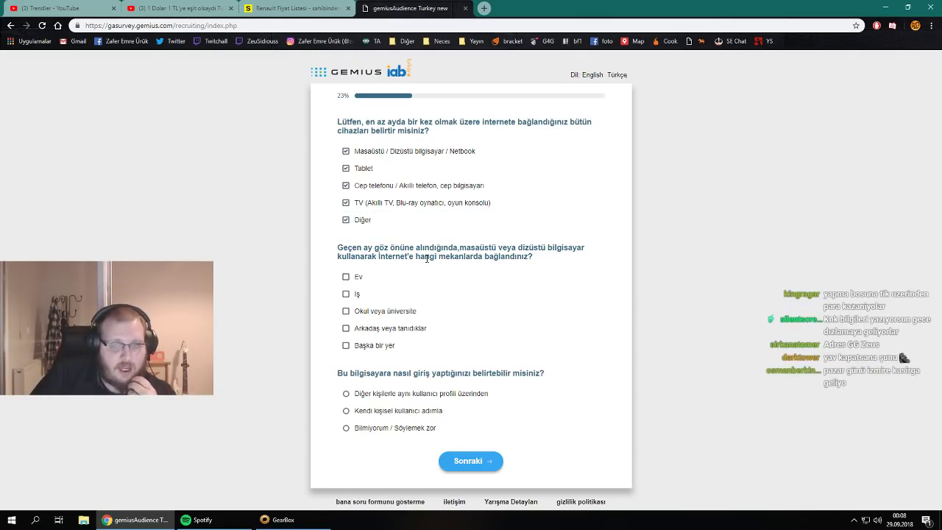
Mark Ev and Başka bir yer as connection places and answer Bilmiyorum / Söylemek zor on login
click(346, 276)
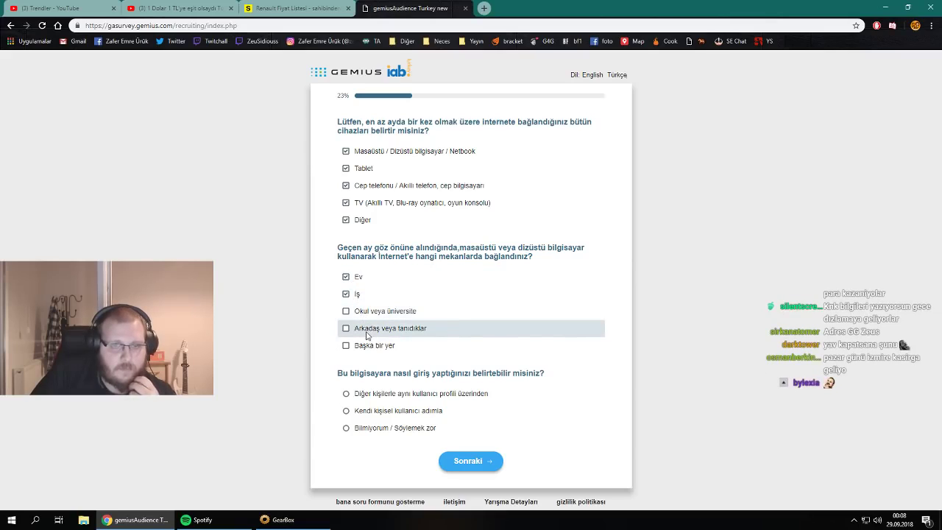
click(369, 346)
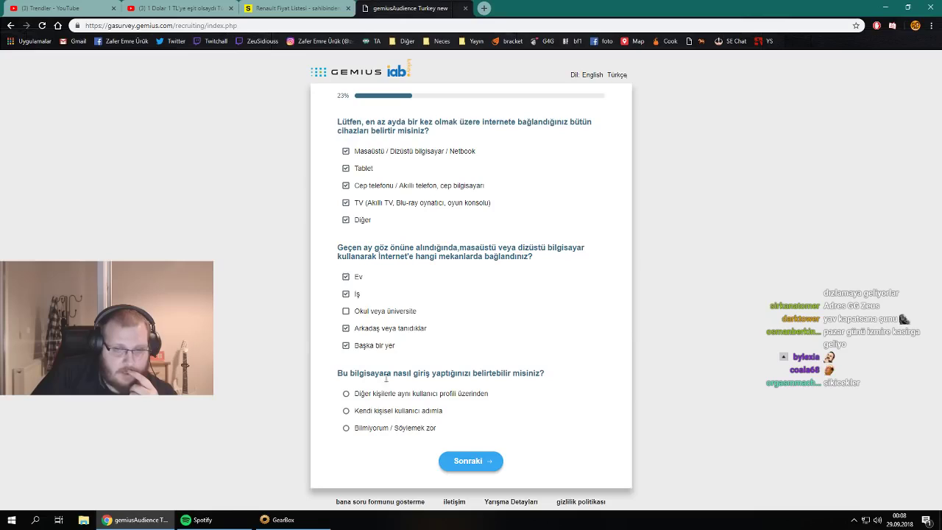
click(424, 428)
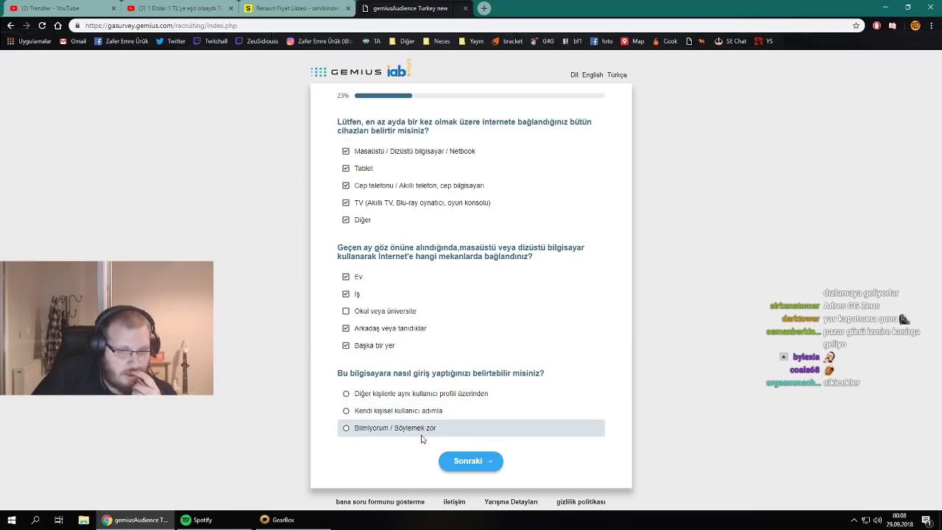
click(471, 457)
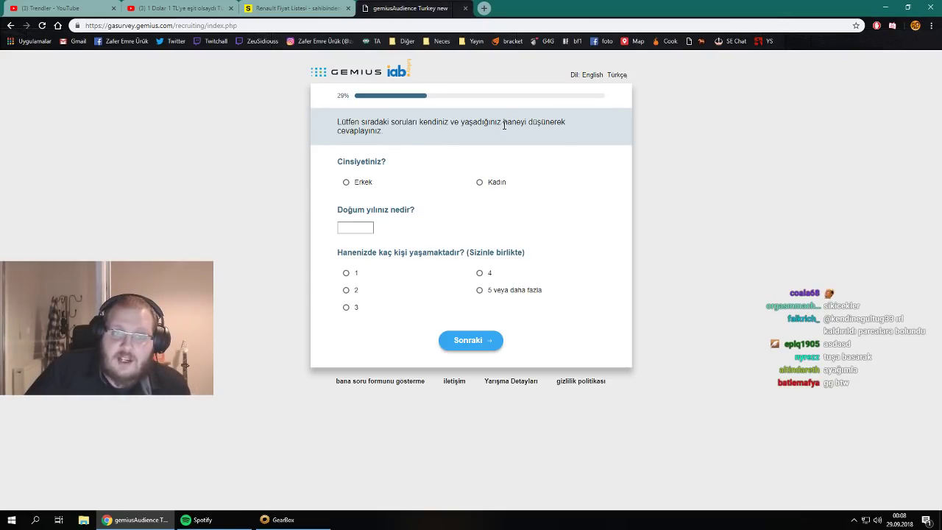
Answer Erkek, birth year 1991, 2-person household, Çocuğum yok, and Ben as main earner
click(347, 181)
click(341, 228)
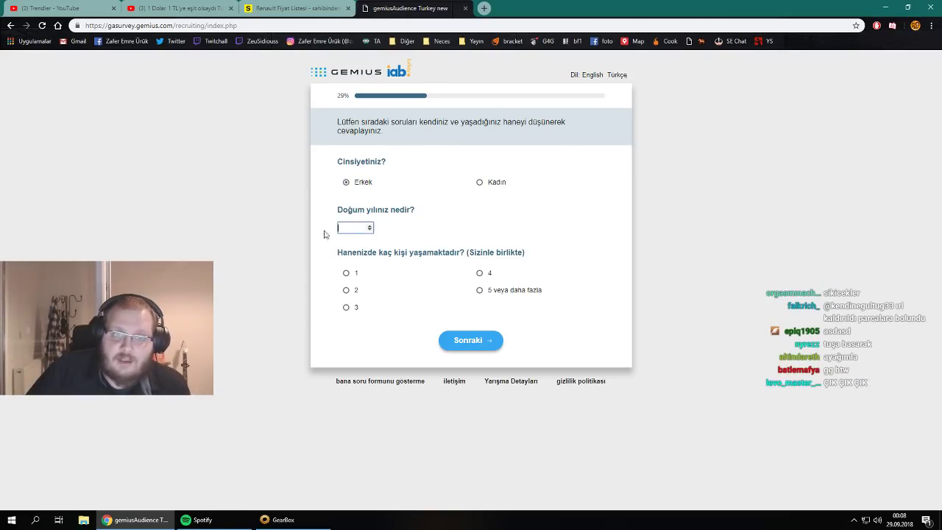
click(269, 232)
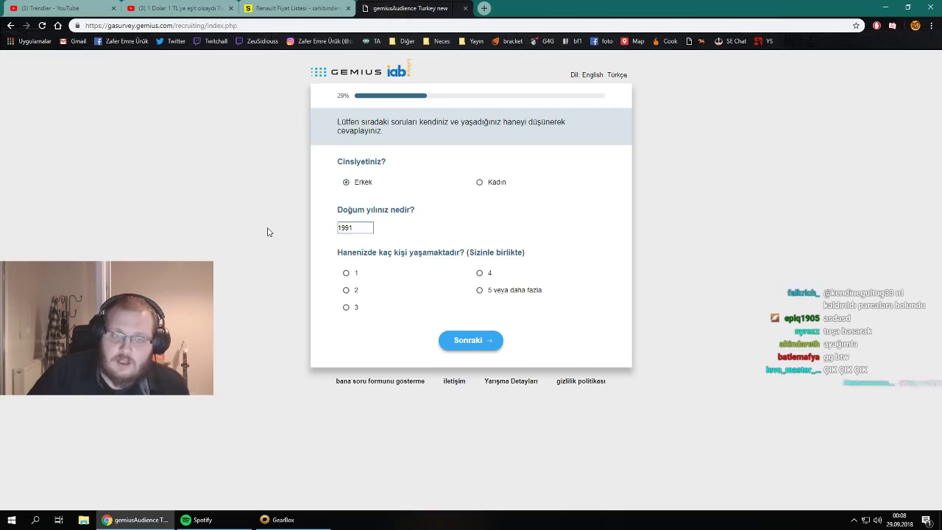
click(383, 289)
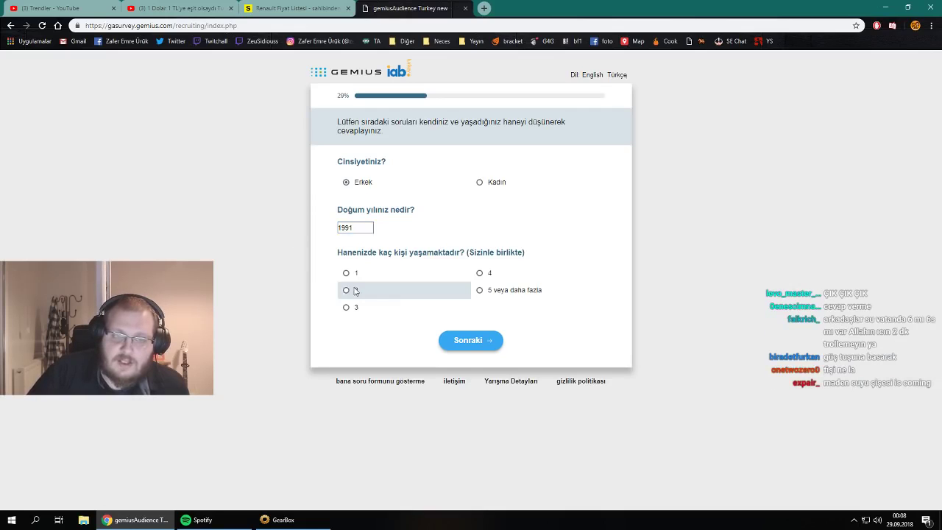
click(486, 340)
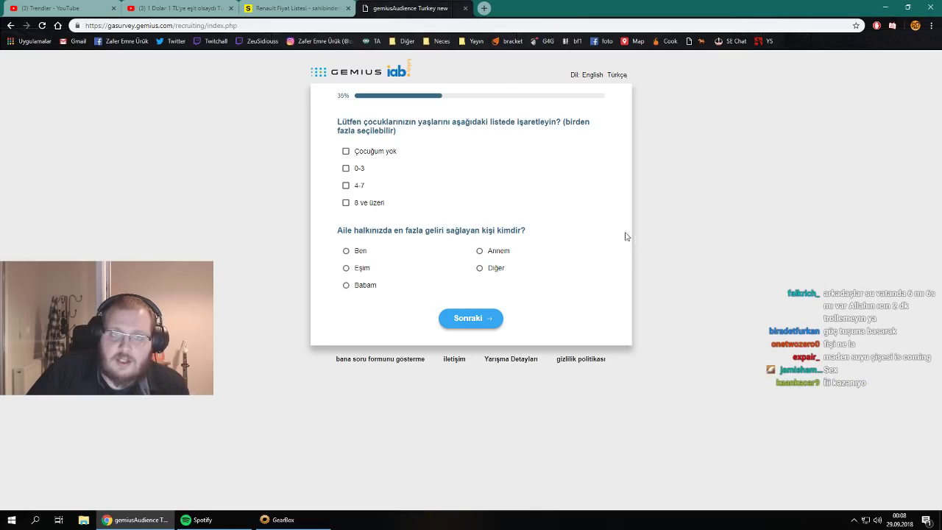
click(378, 153)
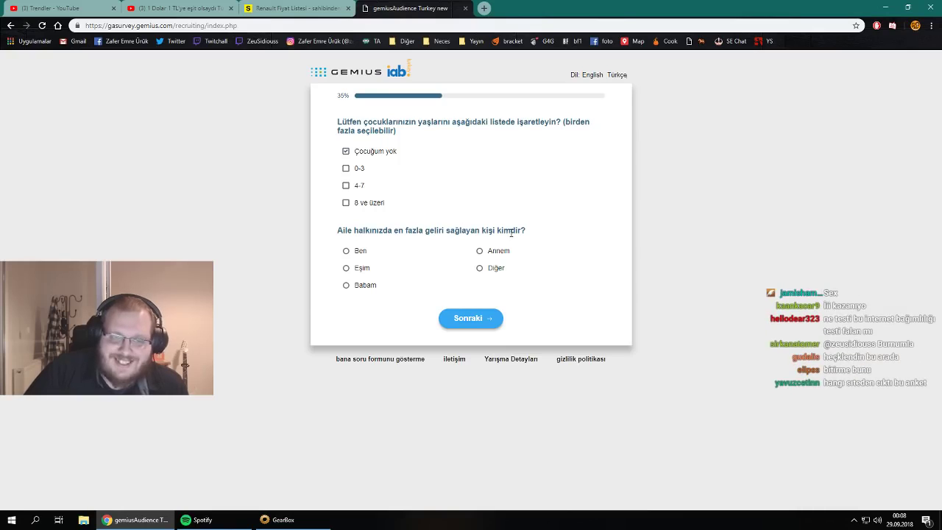
click(360, 248)
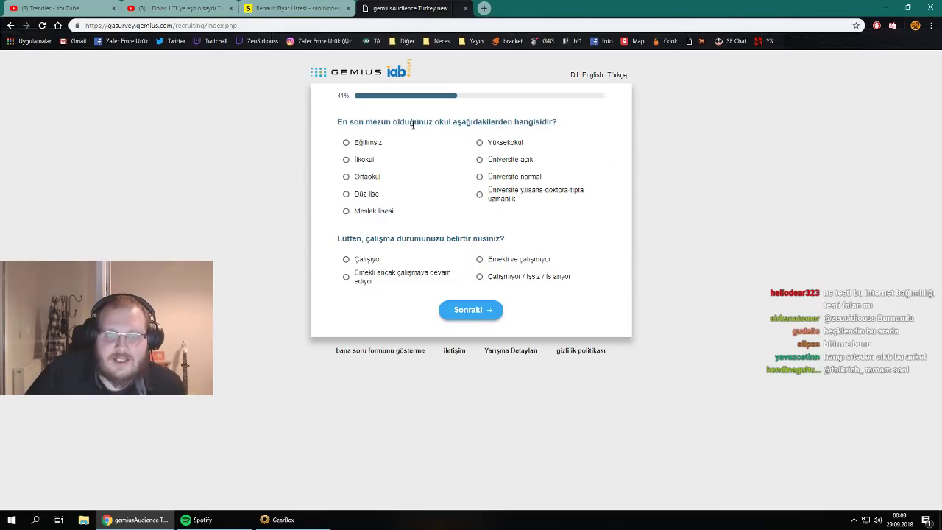
Choose Üniversite normal for education and Çalışıyor for work status, then continue
click(524, 180)
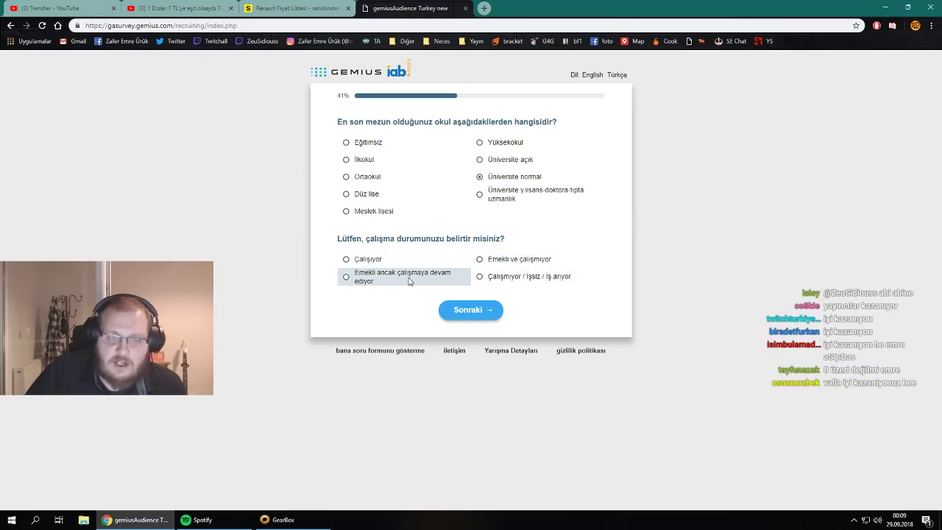
click(375, 260)
click(488, 312)
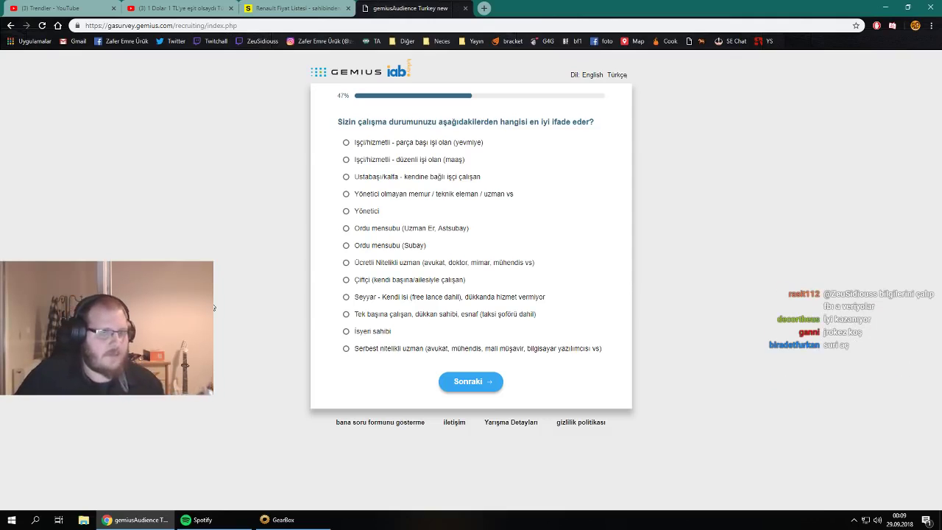
Submit the occupation answer and choose 1-5 çalışan for company size
click(471, 381)
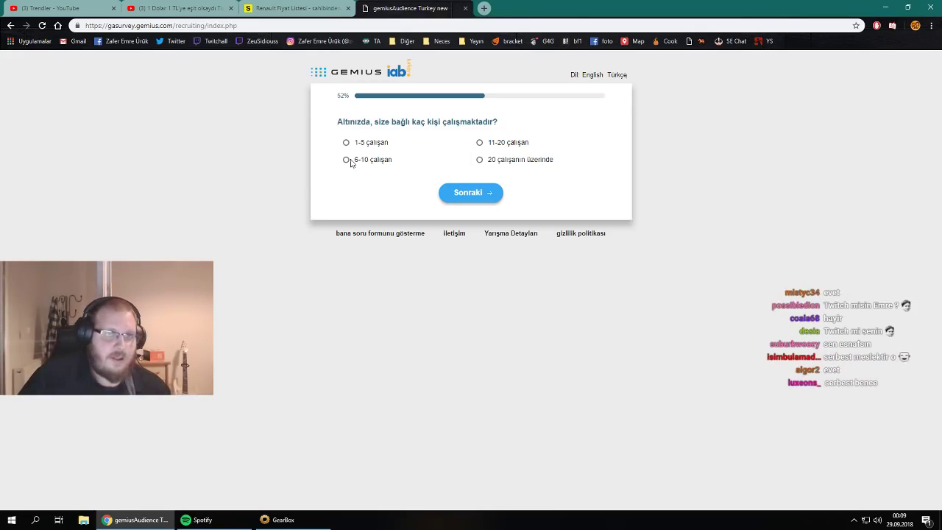
click(390, 142)
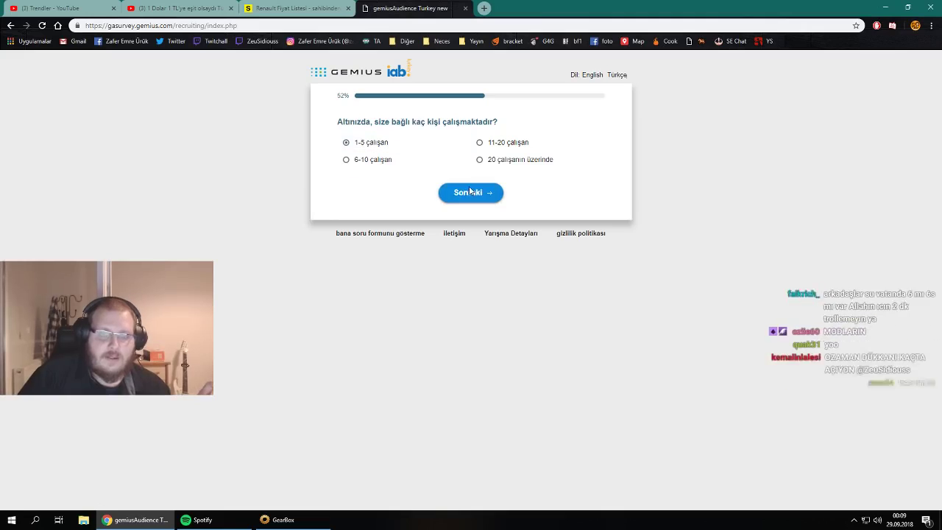
click(471, 193)
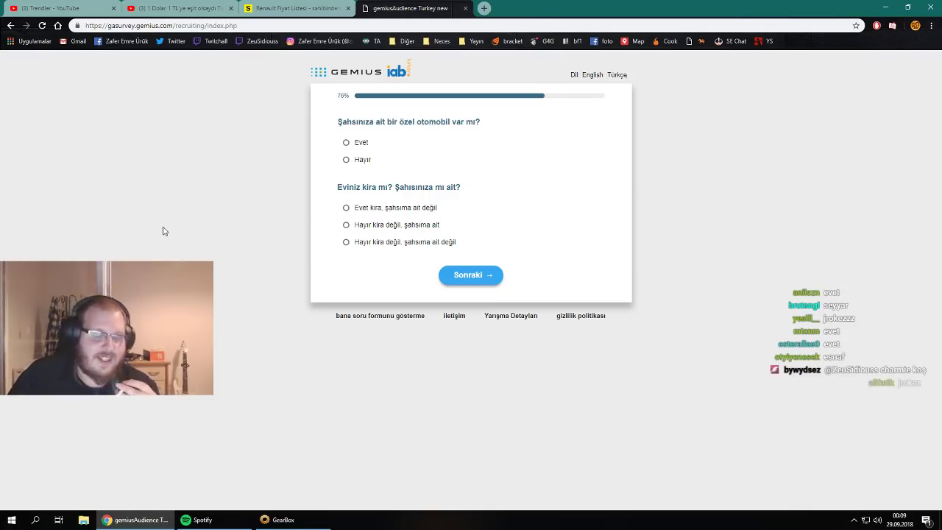
Answer Evet to owning a car, a rented home, and Marmara Bölgesi as region
click(365, 145)
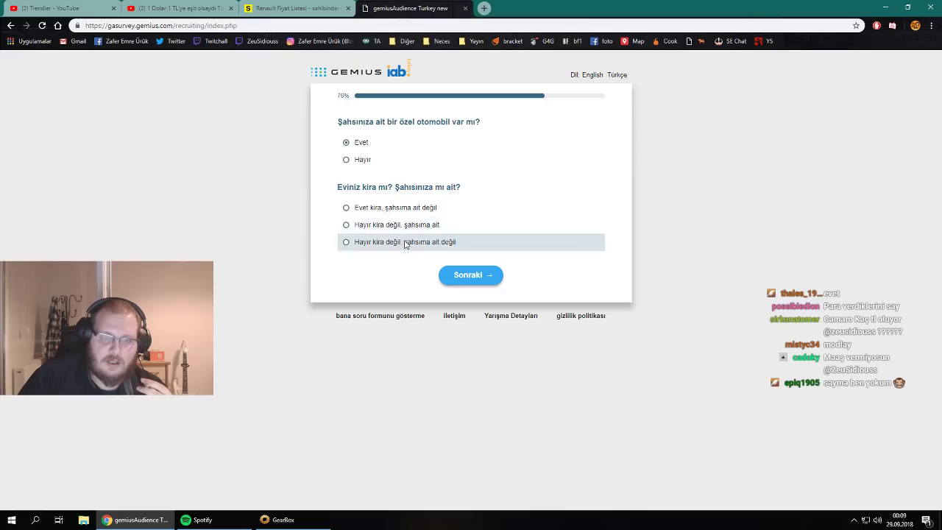
click(405, 210)
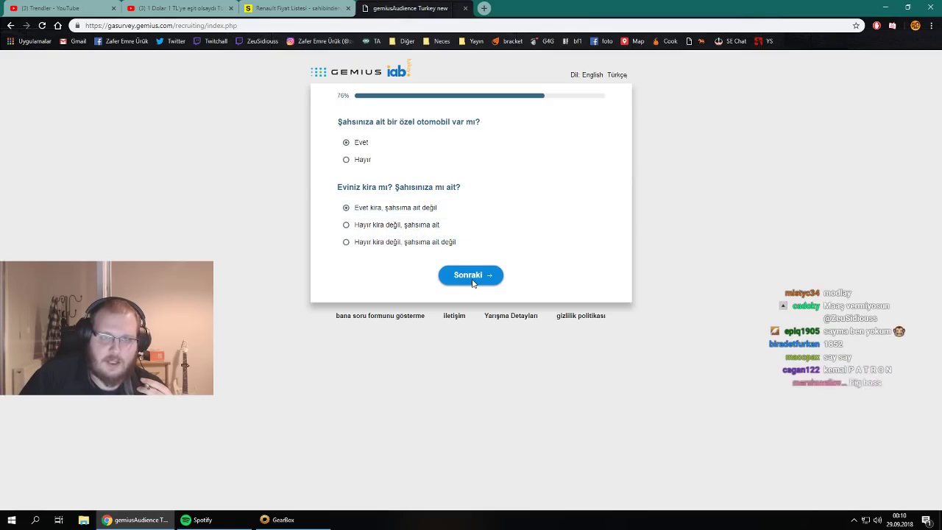
click(472, 277)
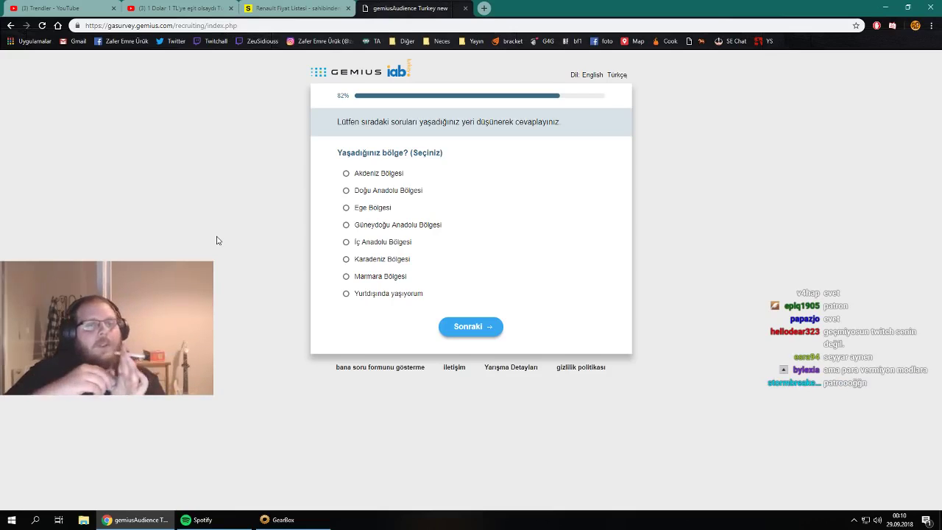
click(359, 279)
click(465, 332)
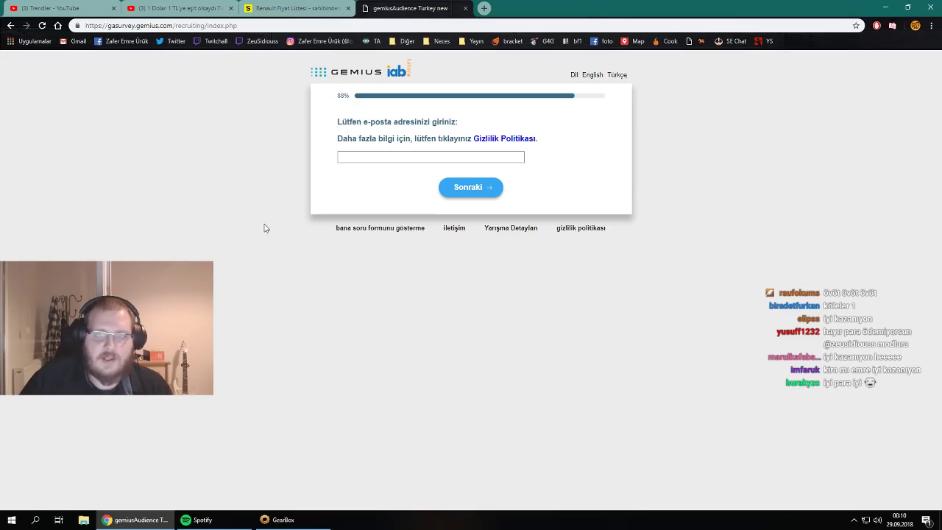
Submit an e-mail address with data-processing consent ticked, then close the finished survey tab
click(380, 156)
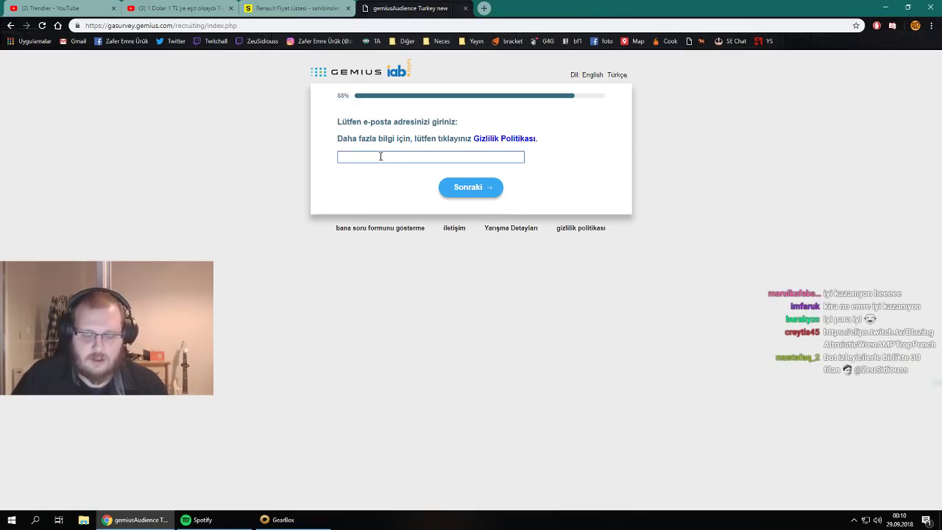
text(yohvarem)
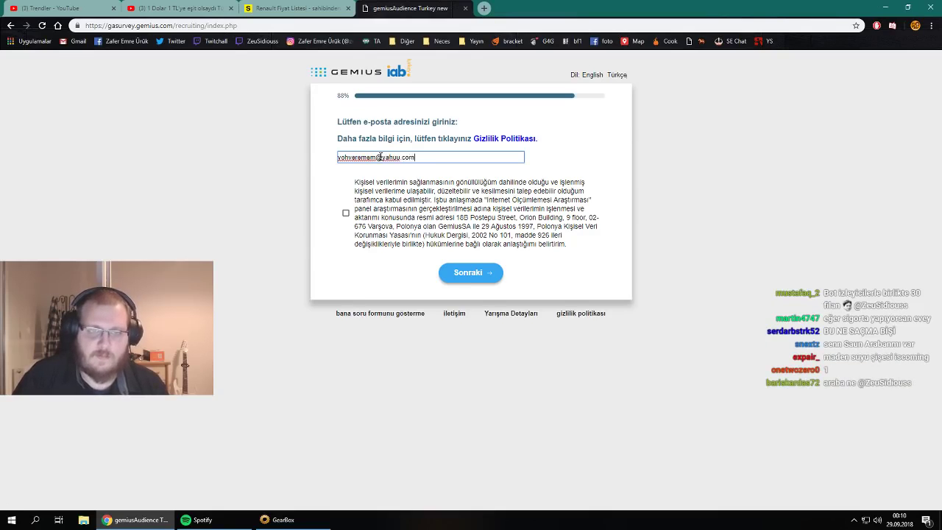
click(350, 170)
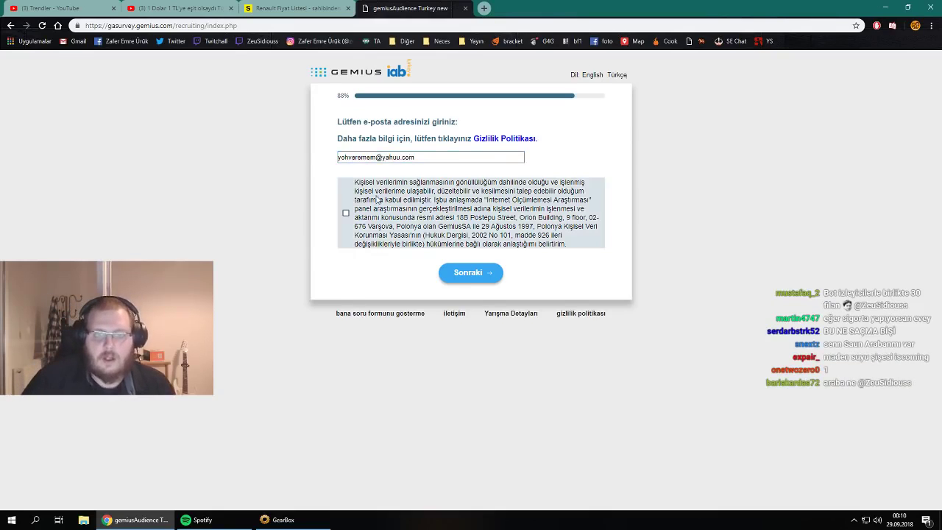
click(443, 227)
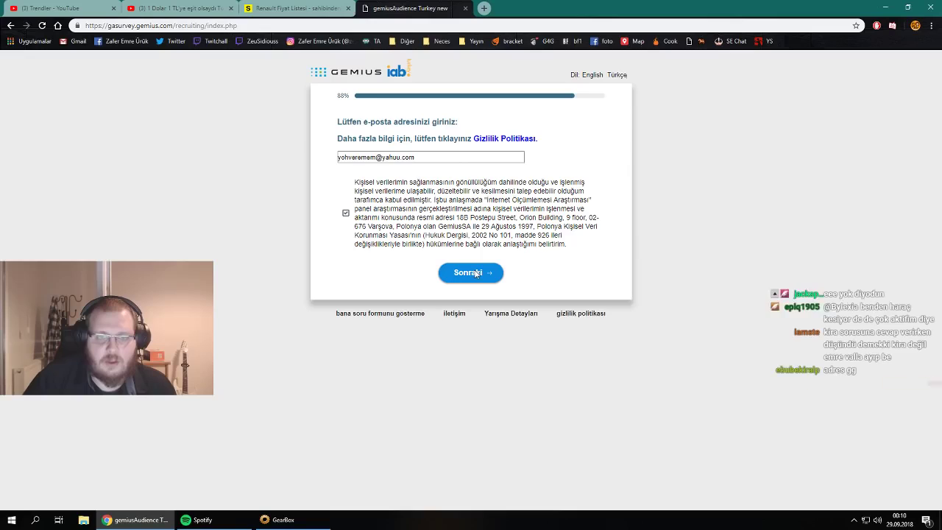
click(475, 273)
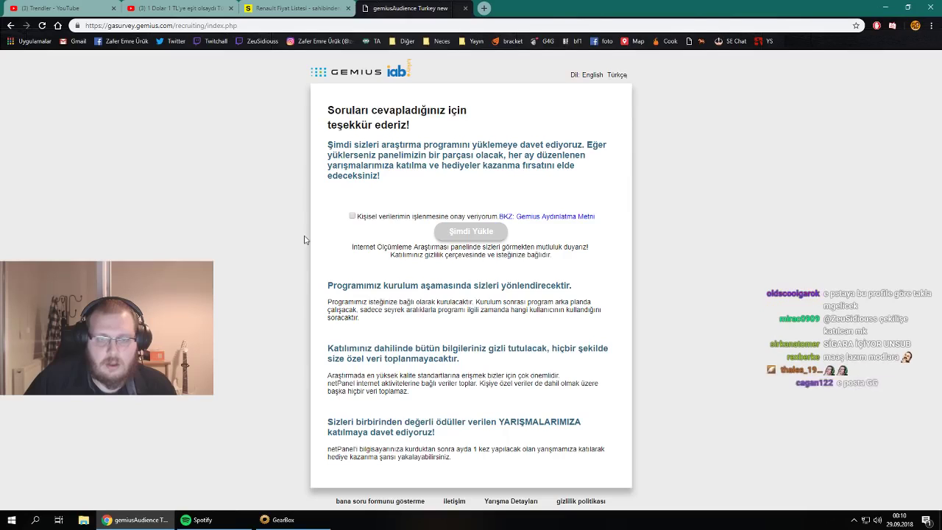
click(465, 8)
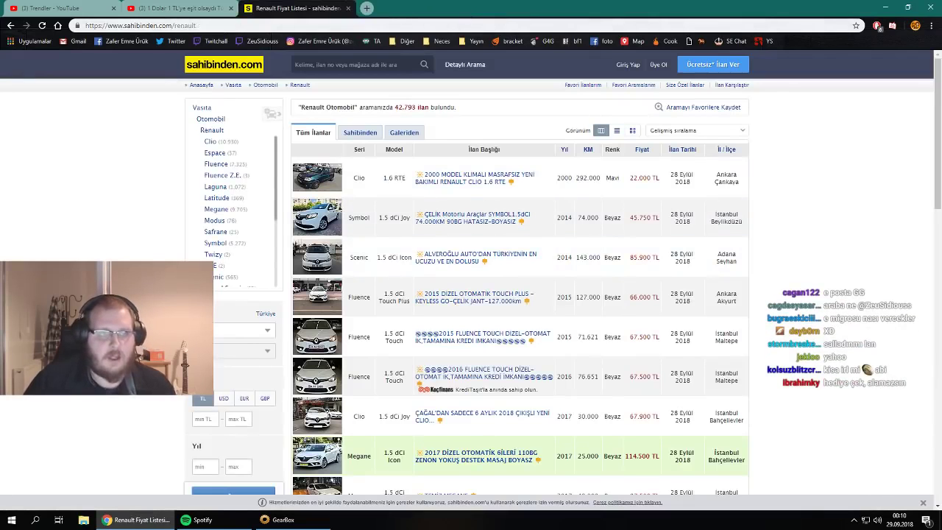
Go back from the Renault listings to all Otomobil listings and check the target price range
click(209, 143)
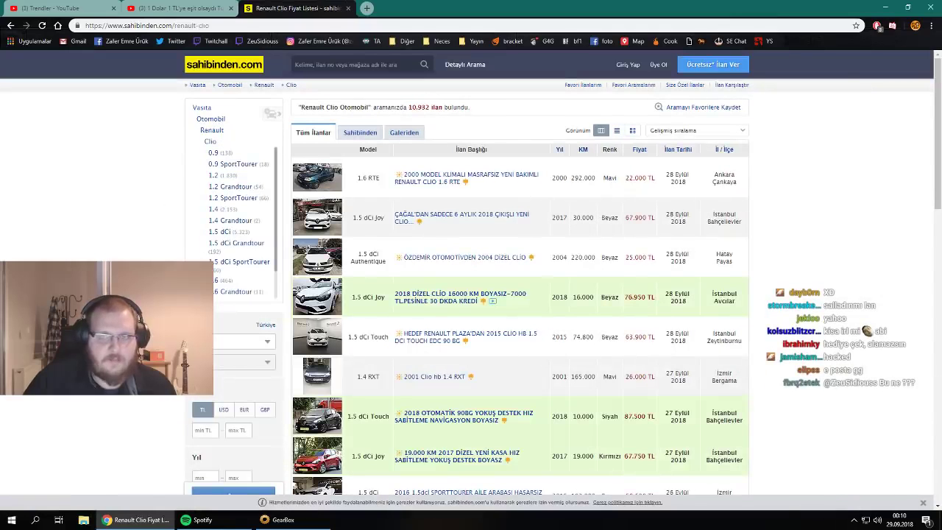
click(210, 119)
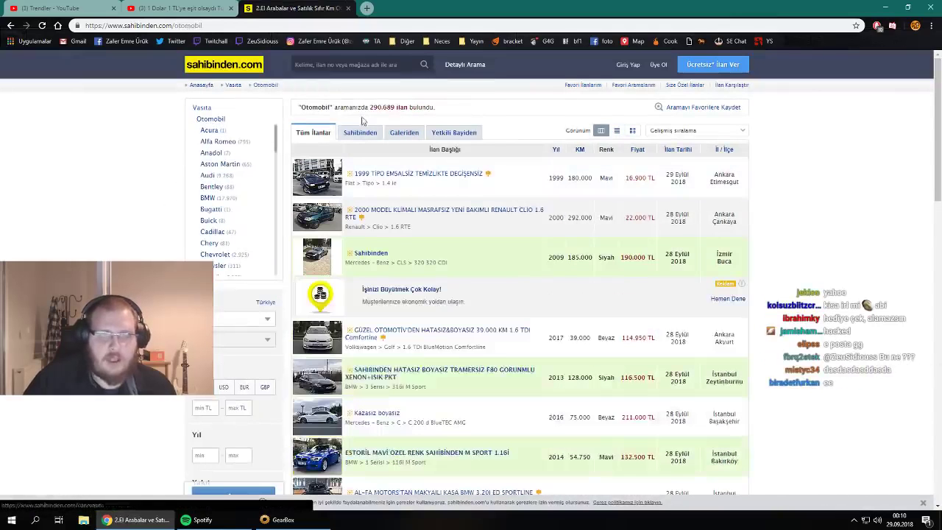
scroll(211, 121, down, 1)
scroll(520, 294, down, 5)
click(176, 8)
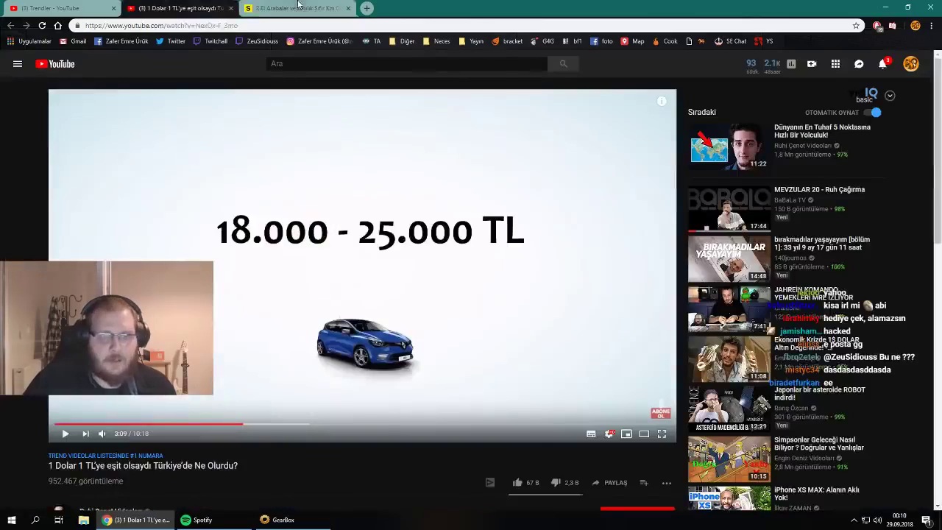
click(304, 6)
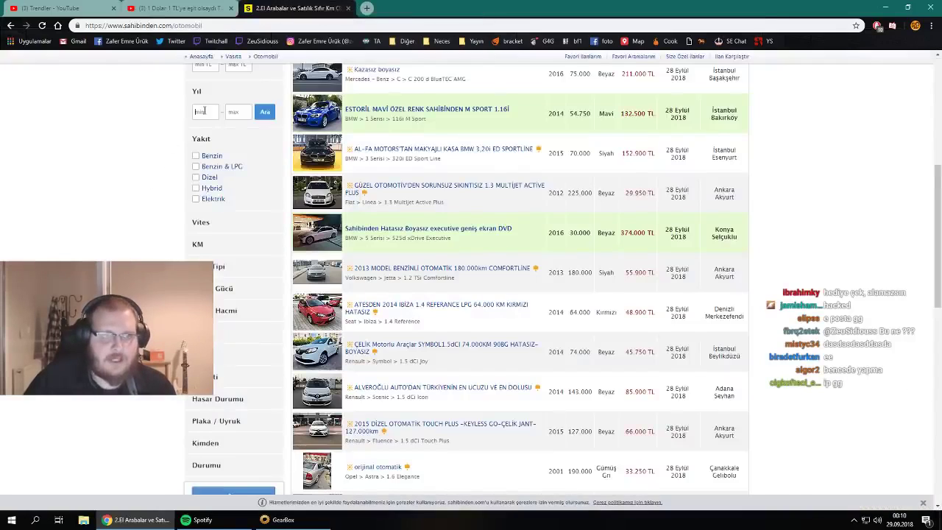
scroll(205, 111, up, 2)
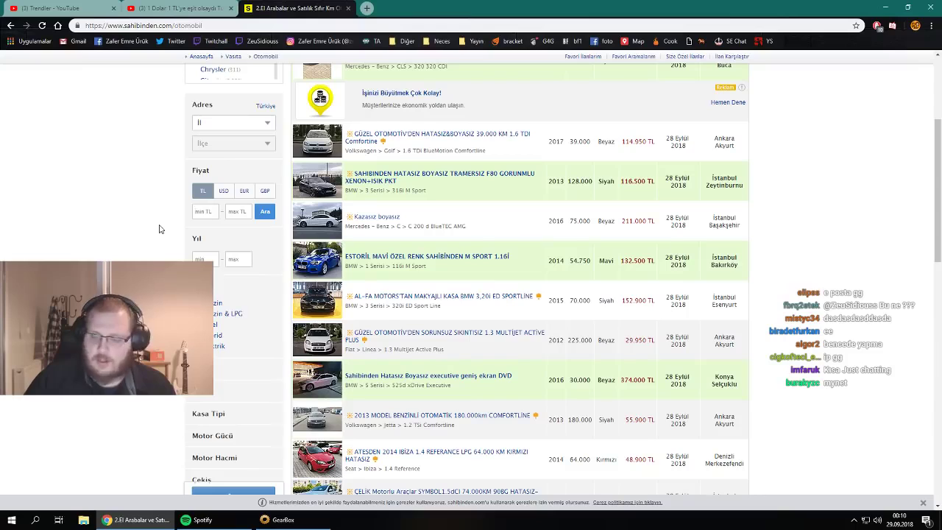
Filter the listings to 18.000–25.000 TL and sort by model year, oldest first
text(18.000)
click(239, 212)
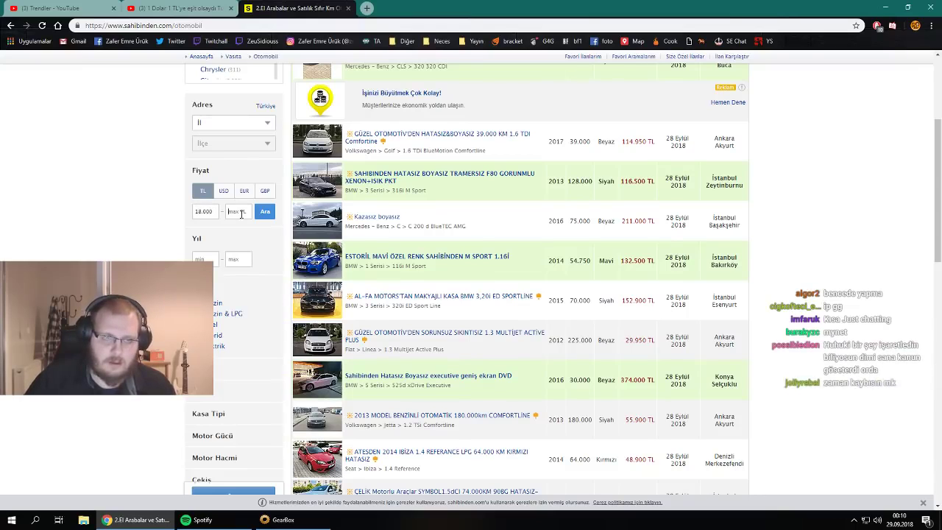
text(25.000)
click(264, 212)
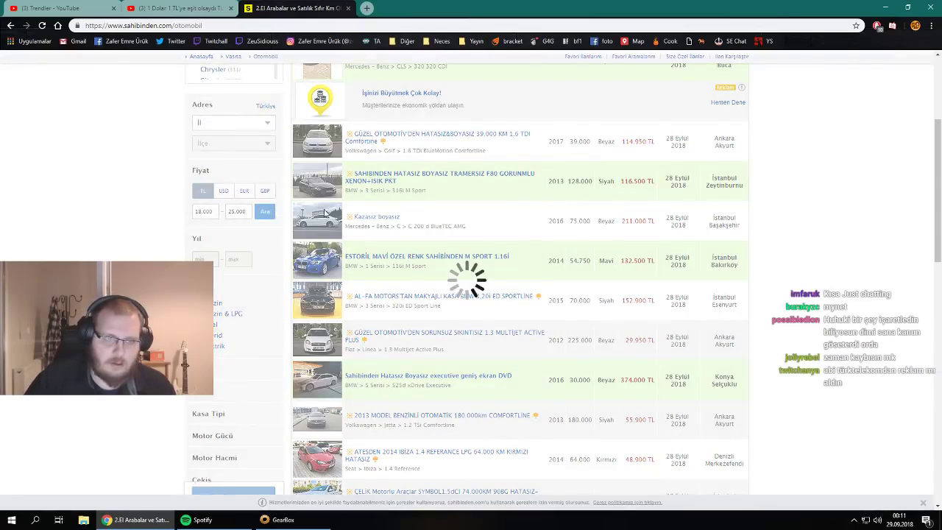
scroll(635, 242, up, 2)
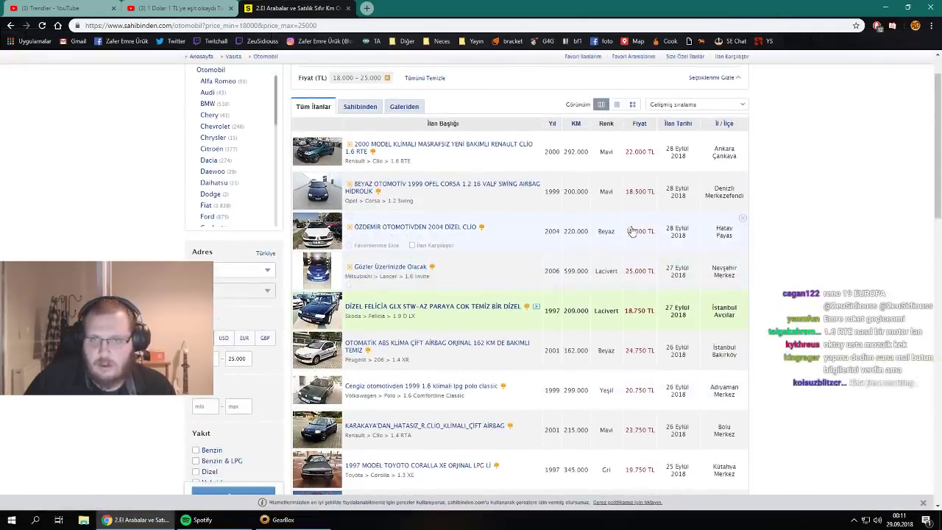
click(551, 125)
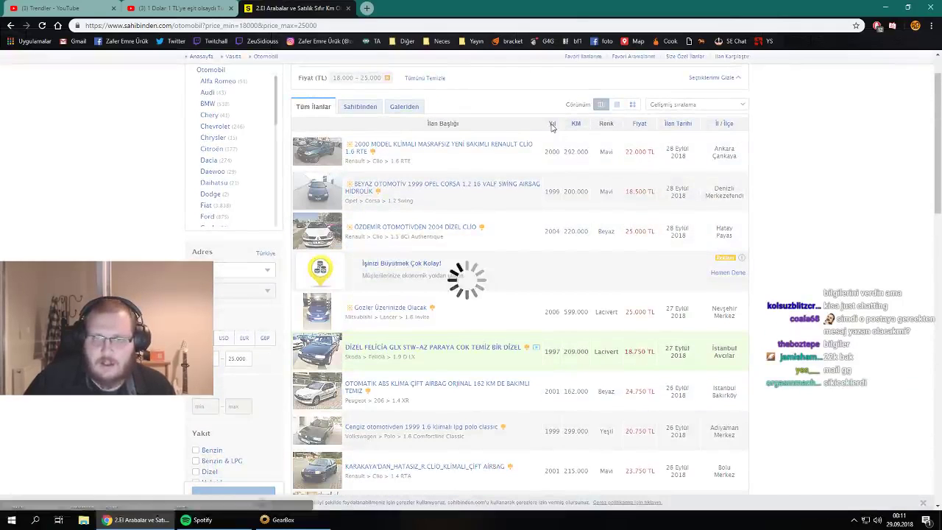
click(556, 127)
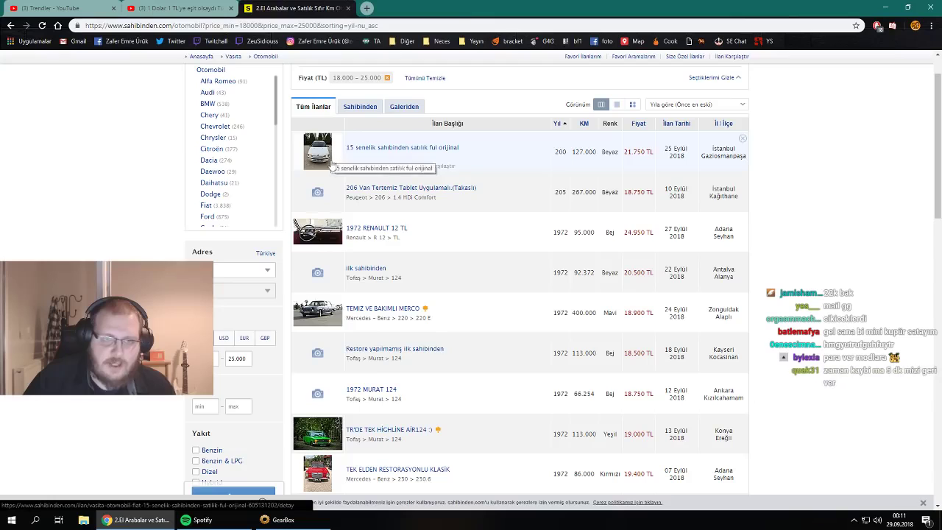
View the 1972 Renault 12 ad in a new tab, then close it
right_click(372, 228)
click(427, 238)
click(395, 8)
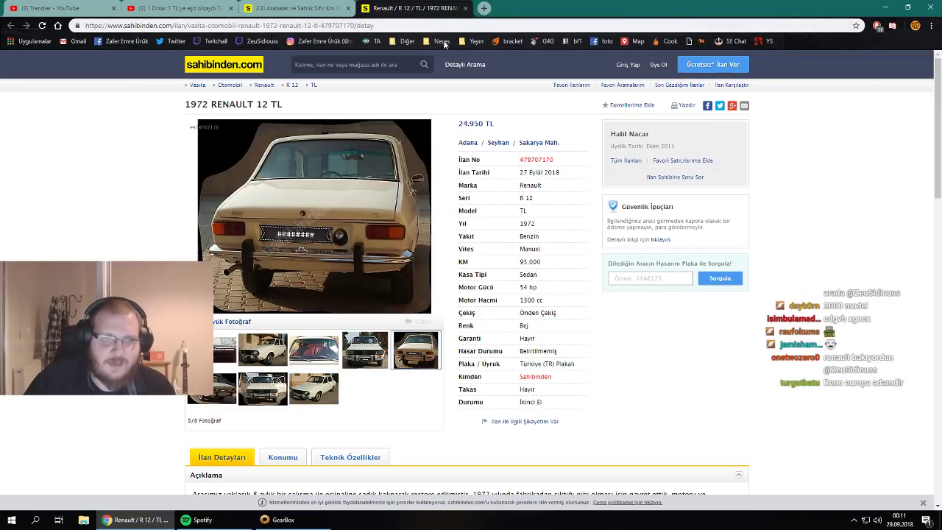
click(465, 8)
Sort the listings newest year first and view the 2014 Dacia Logan ad in a new tab
click(558, 124)
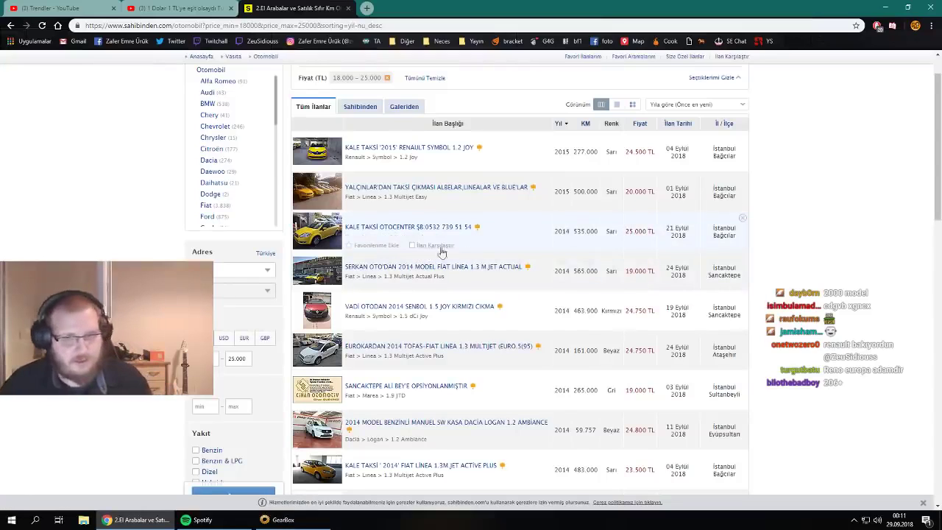
scroll(441, 252, down, 3)
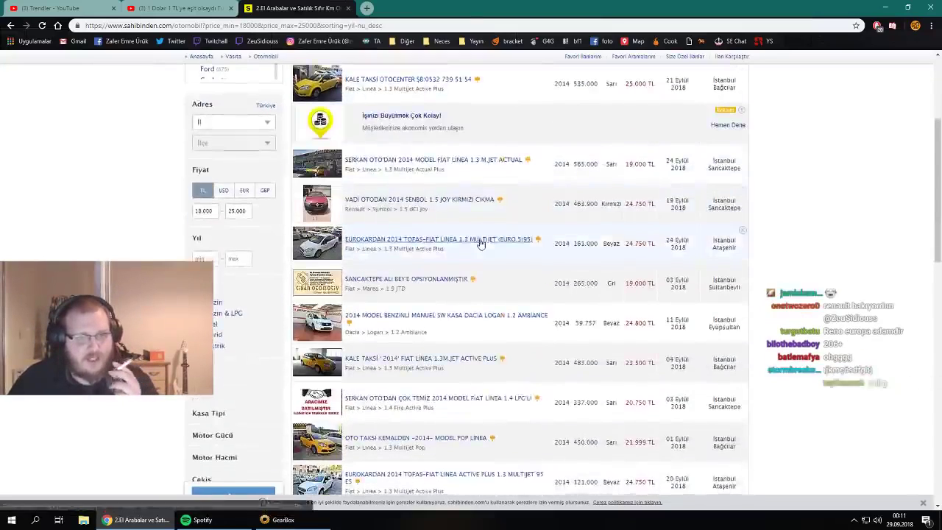
scroll(480, 244, down, 3)
right_click(441, 173)
click(456, 183)
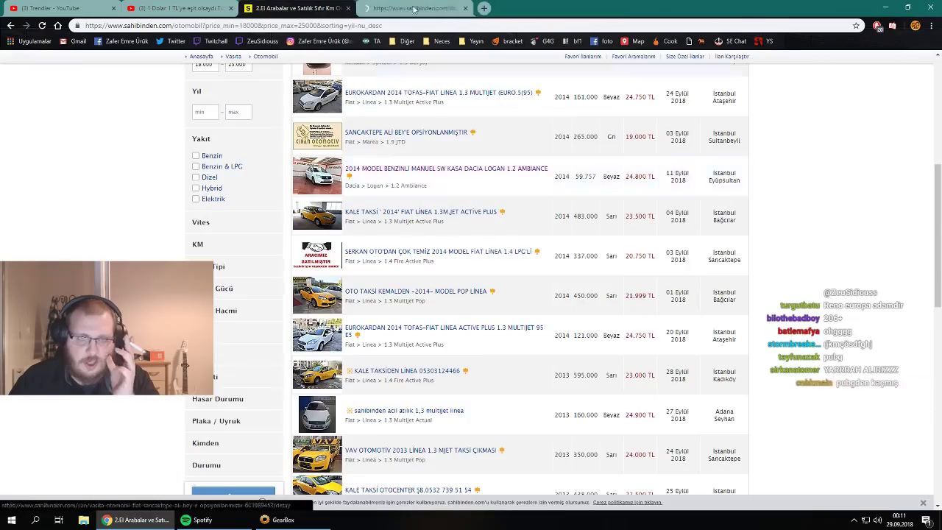
click(414, 9)
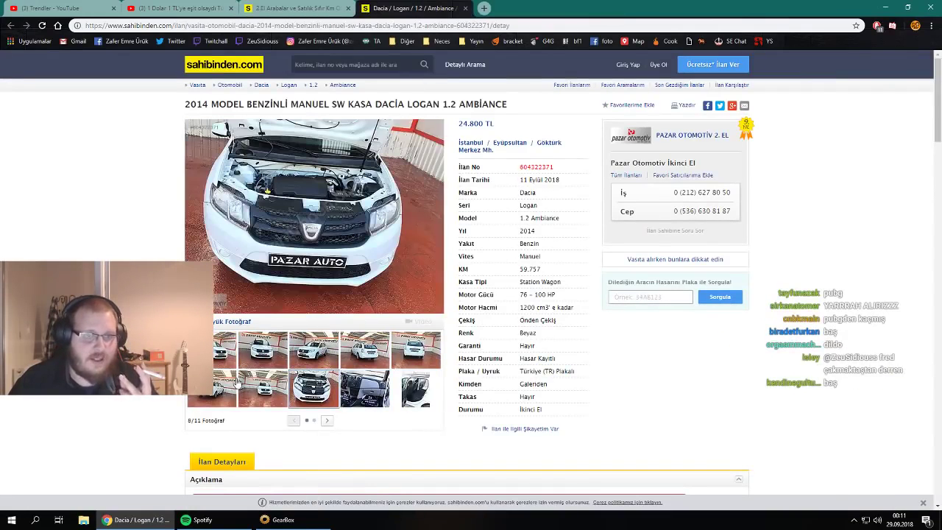
click(463, 9)
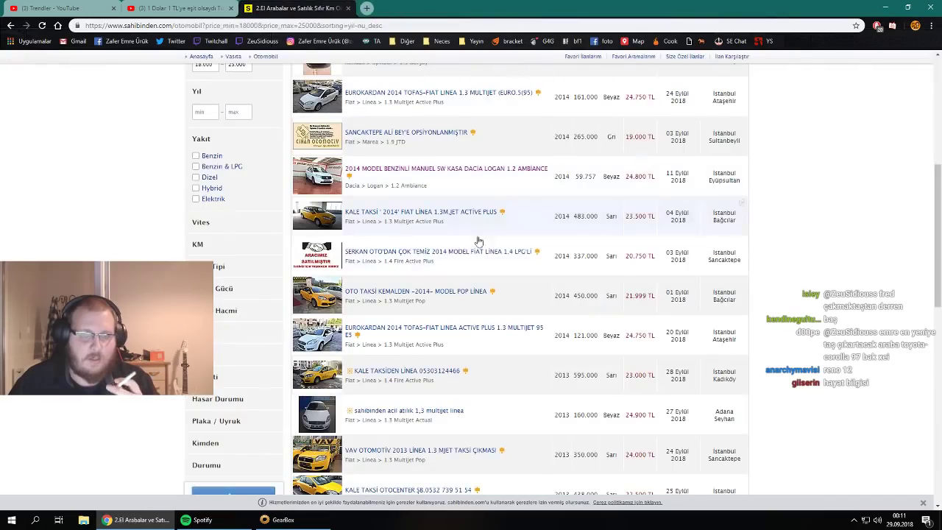